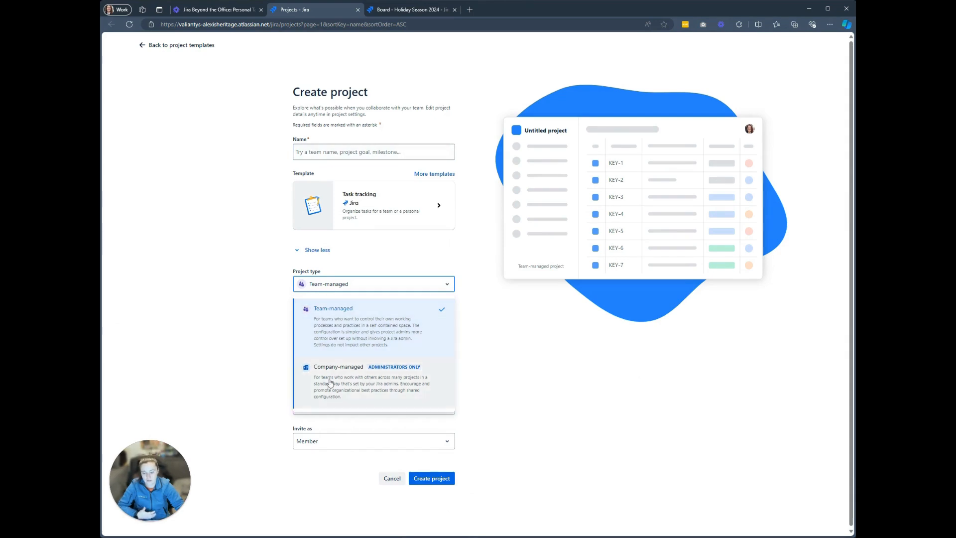
Switch the new project's type to Company-managed.
{"action": "left_click", "coordinate": [340, 387]}
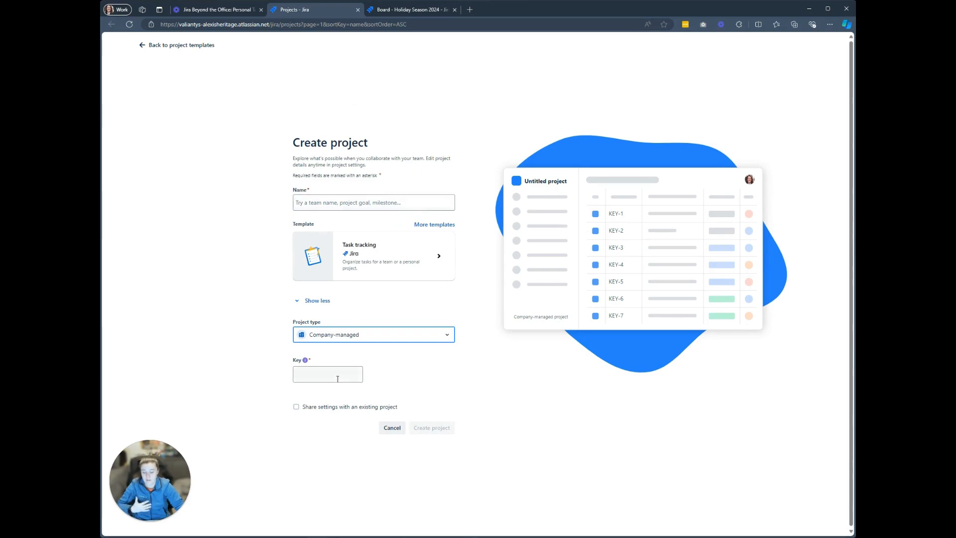
Open Shopping for Billy Bob on the Holiday Season 2024 board and set its iPhone 16 subtask to Done.
{"action": "left_click", "coordinate": [358, 10]}
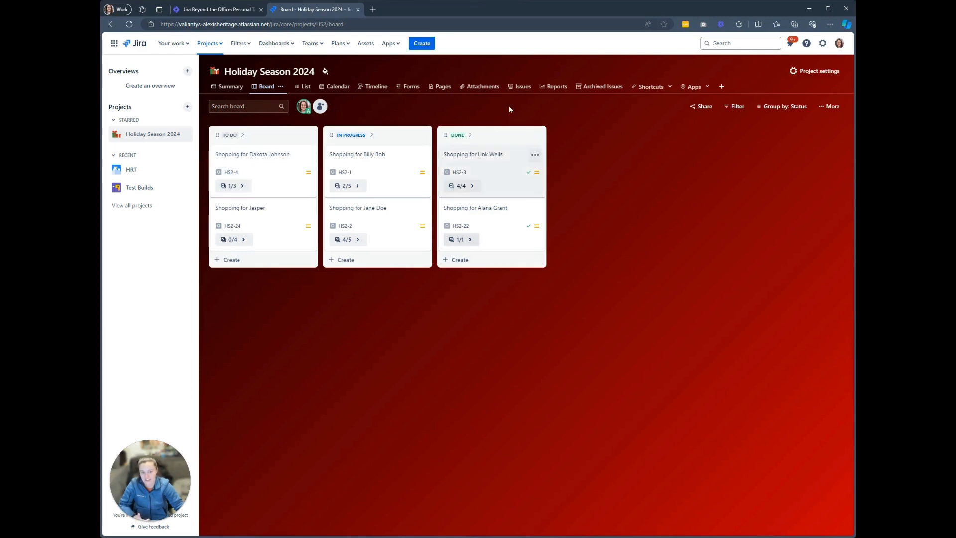
{"action": "left_click", "coordinate": [379, 180]}
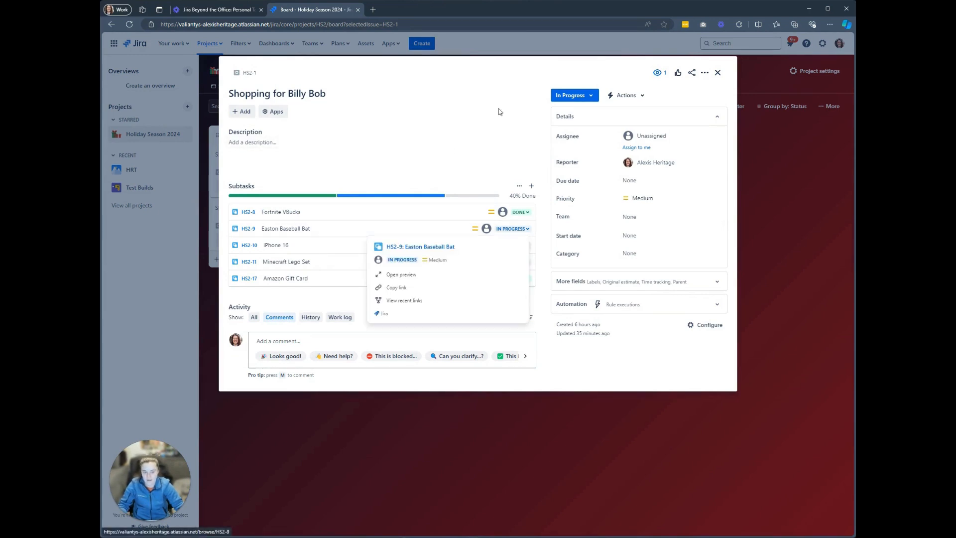
{"action": "left_click", "coordinate": [520, 245]}
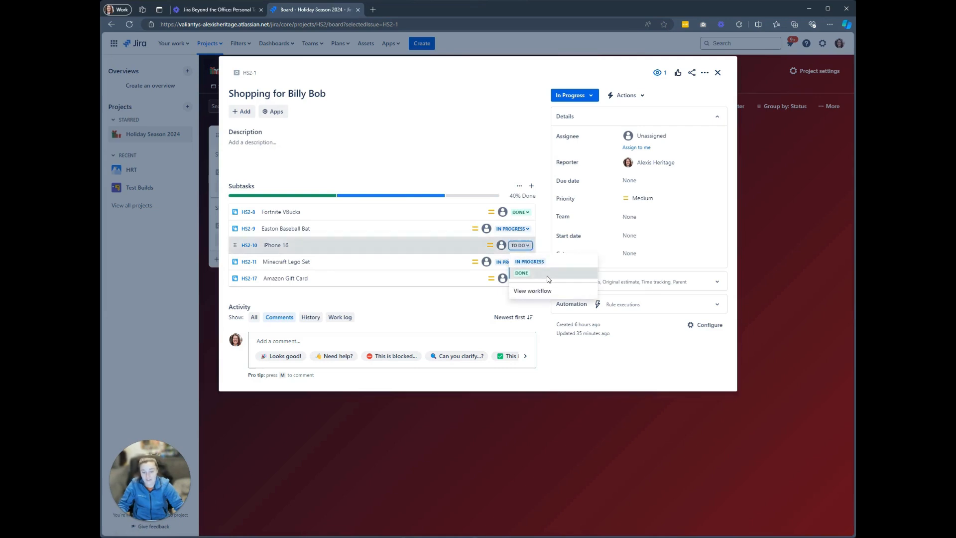
{"action": "left_click", "coordinate": [548, 278]}
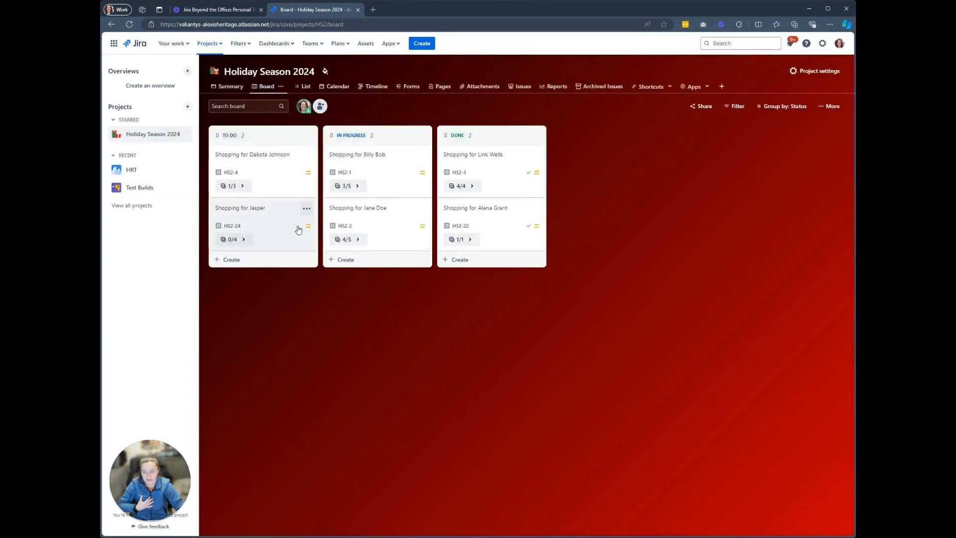
Open Shopping for Jasper and set its status to In Progress.
{"action": "left_click", "coordinate": [269, 233]}
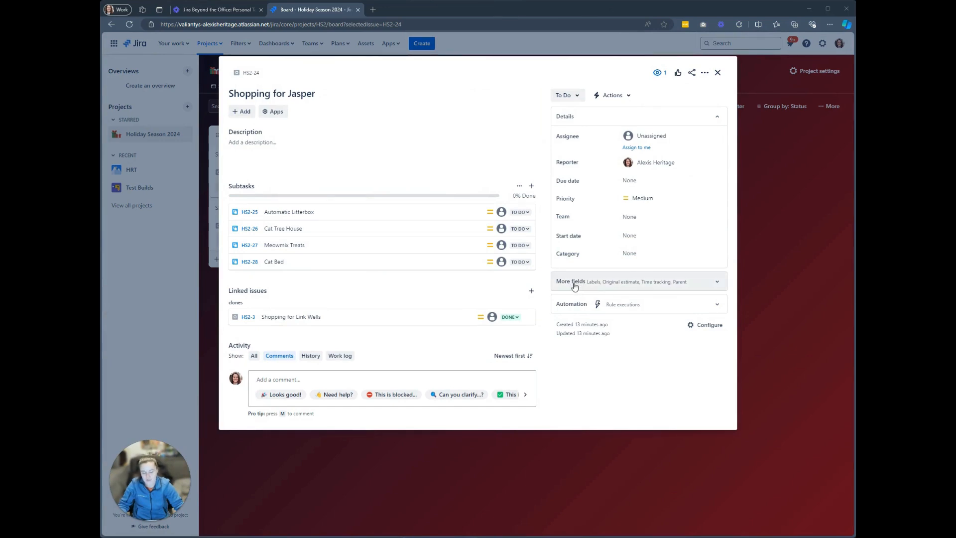
{"action": "left_click", "coordinate": [568, 95]}
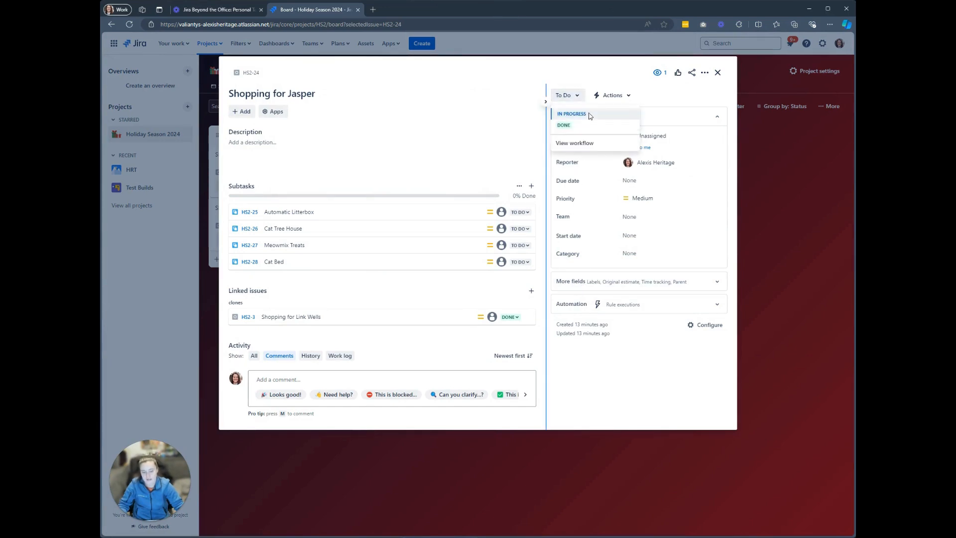
{"action": "left_click", "coordinate": [589, 115]}
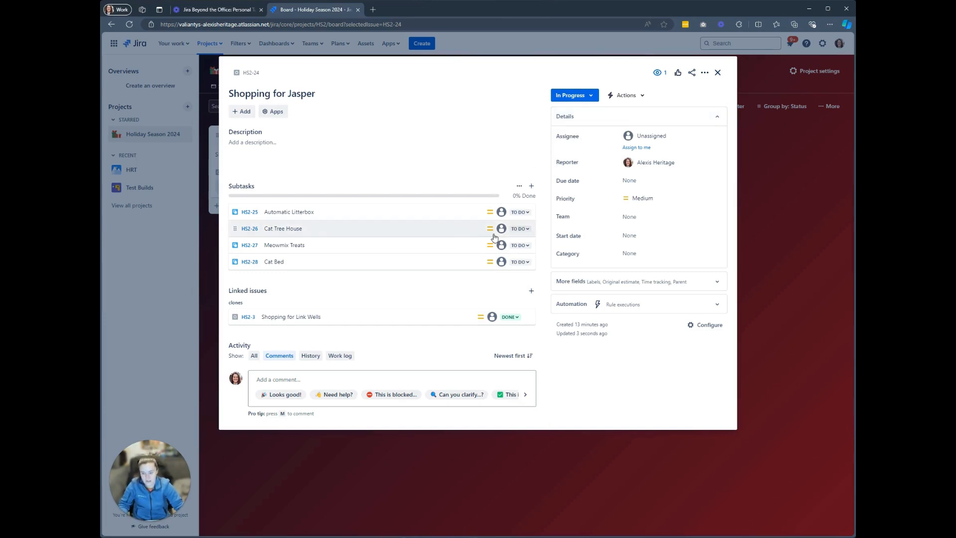
Set the Cat Tree House and Meowmix Treats subtasks to In Progress, then close the issue.
{"action": "left_click", "coordinate": [520, 228]}
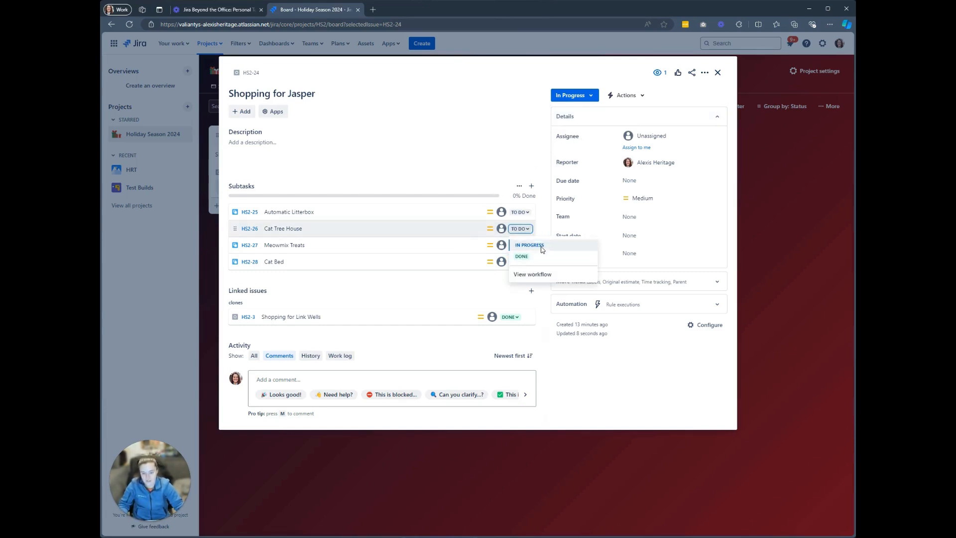
{"action": "left_click", "coordinate": [546, 245]}
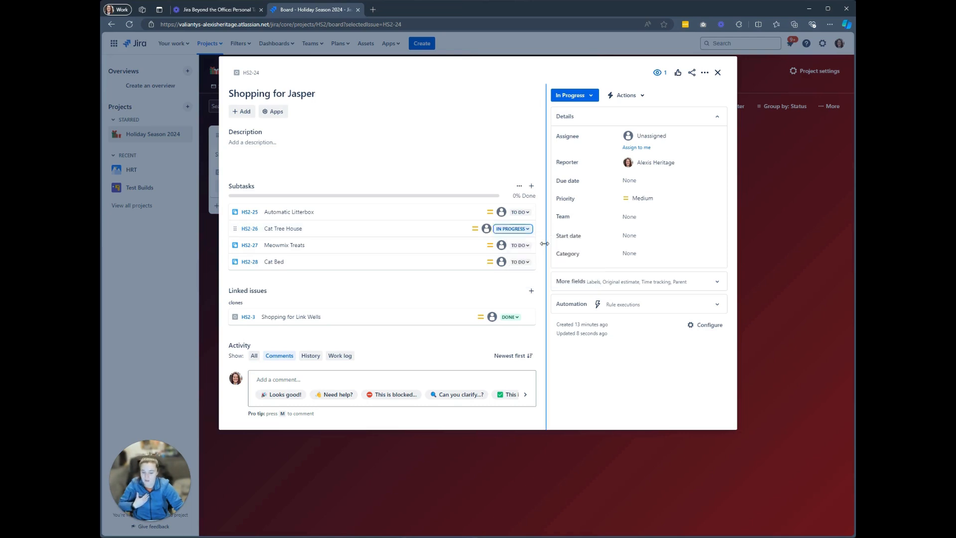
{"action": "left_click", "coordinate": [519, 246]}
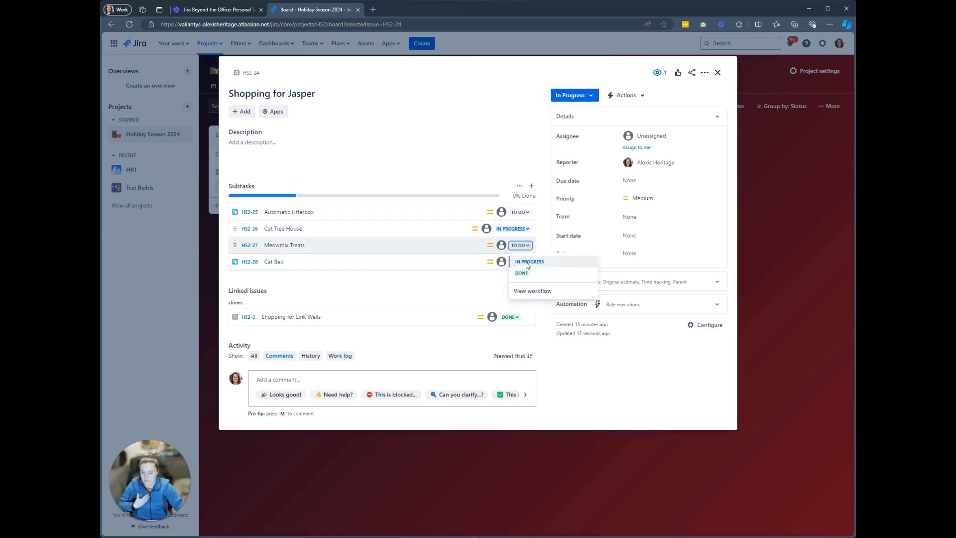
{"action": "left_click", "coordinate": [528, 263]}
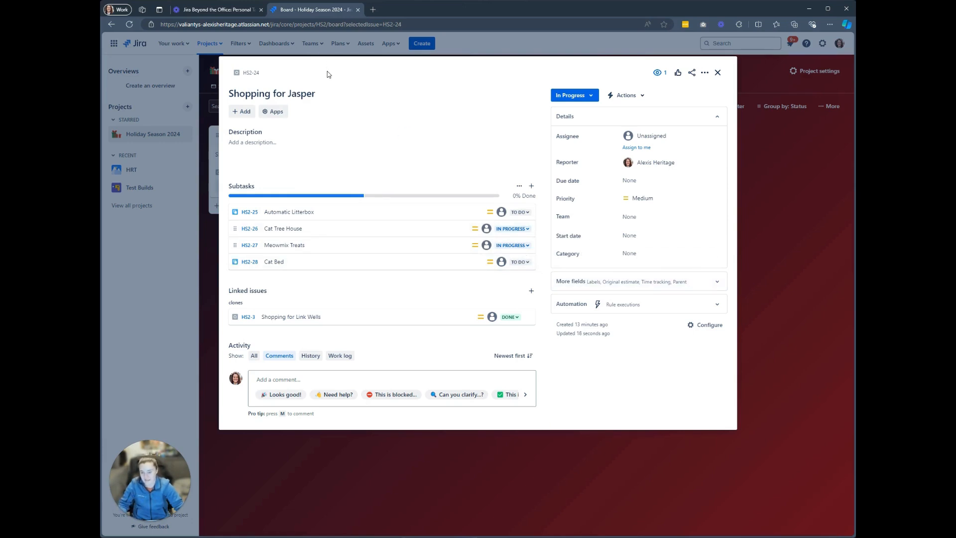
{"action": "left_click", "coordinate": [718, 73]}
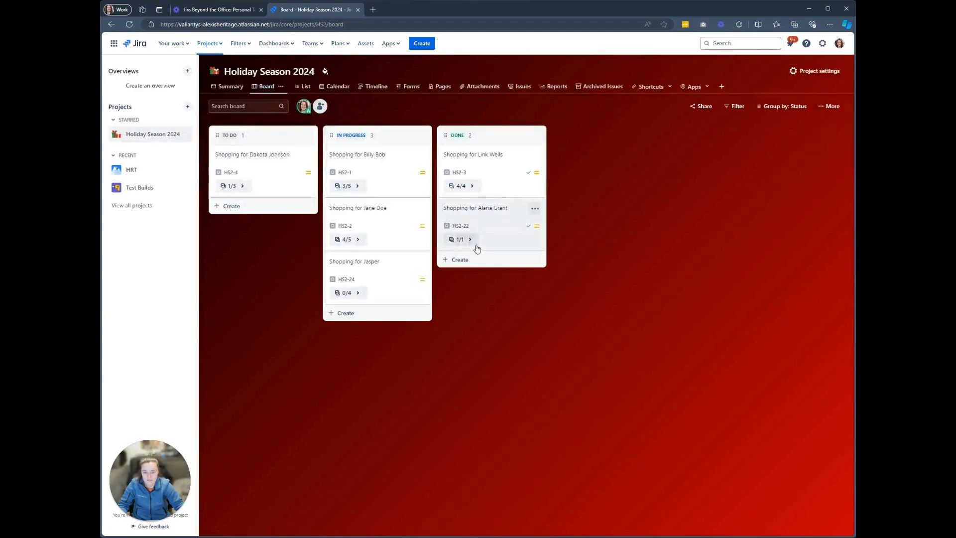
Open Shopping for Jane Doe and set its North face Winter Jacket subtask to Done.
{"action": "left_click", "coordinate": [395, 233]}
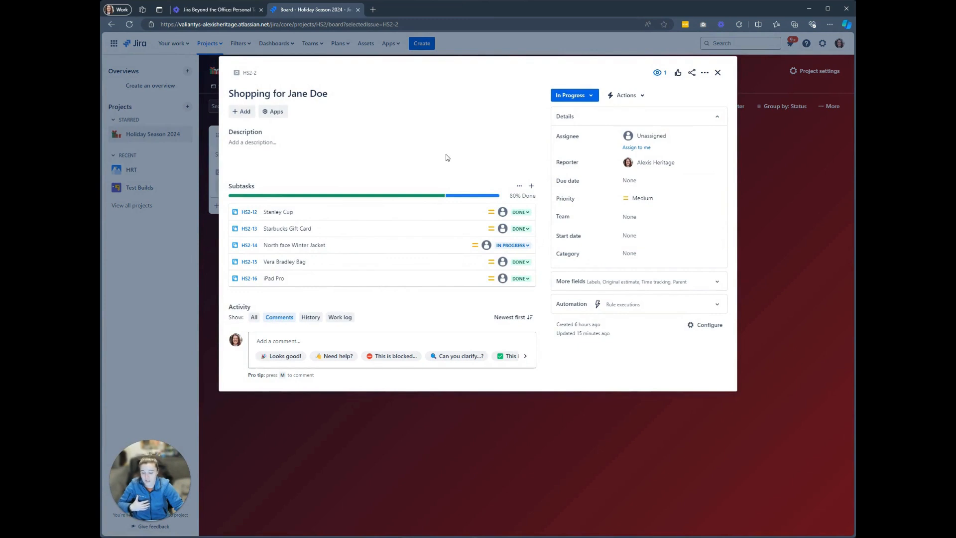
{"action": "left_click", "coordinate": [512, 245]}
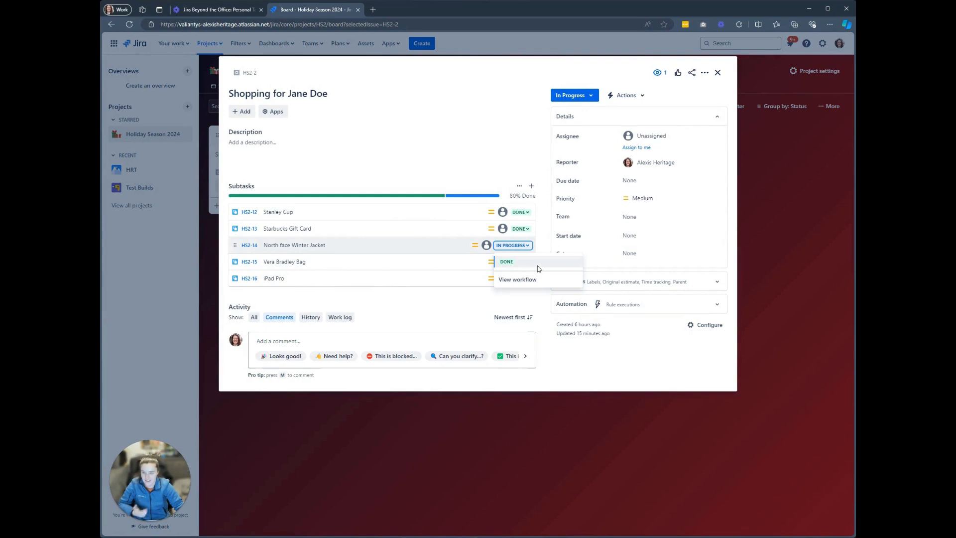
{"action": "left_click", "coordinate": [537, 267]}
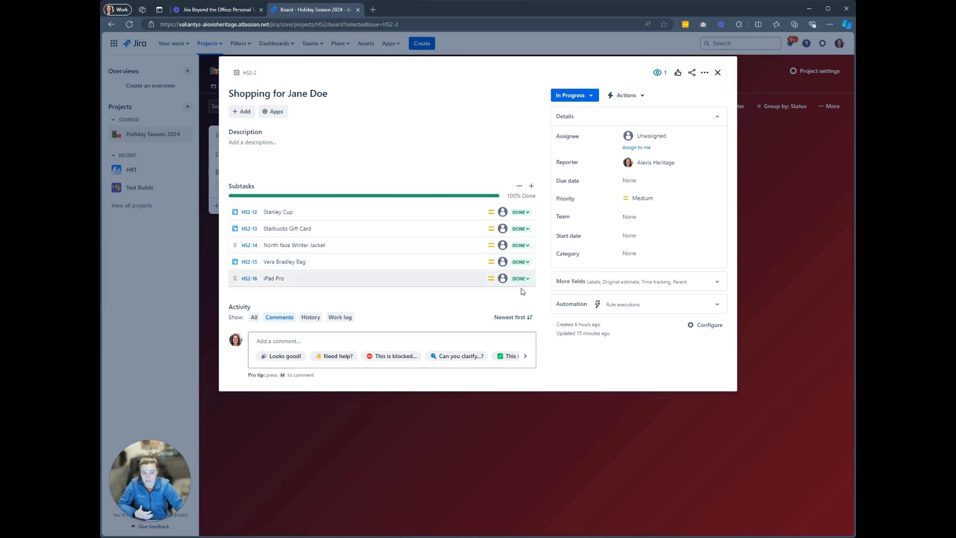
Move the Shopping for Jane Doe card into the Done column.
{"action": "left_click", "coordinate": [564, 101]}
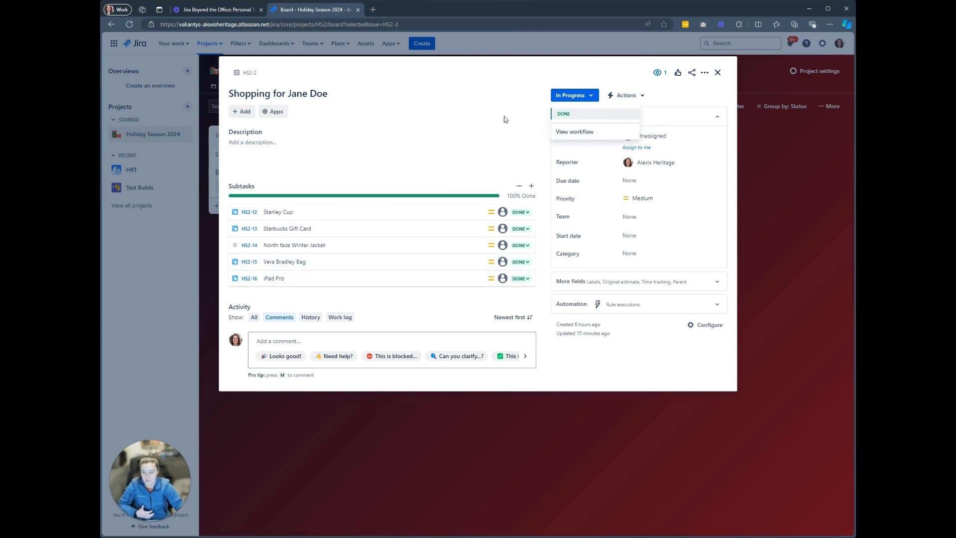
{"action": "left_click", "coordinate": [718, 74]}
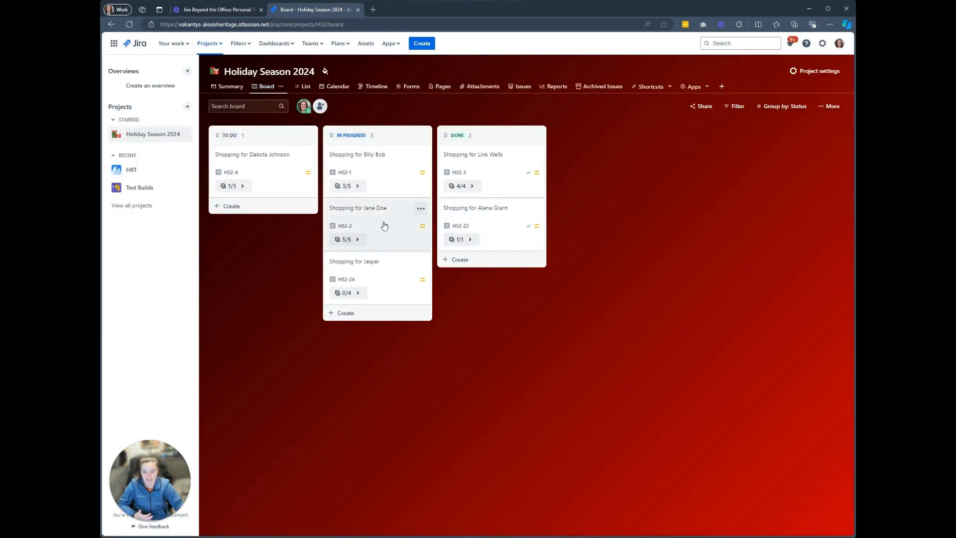
{"action": "left_click_drag", "start_coordinate": [384, 226], "coordinate": [539, 247]}
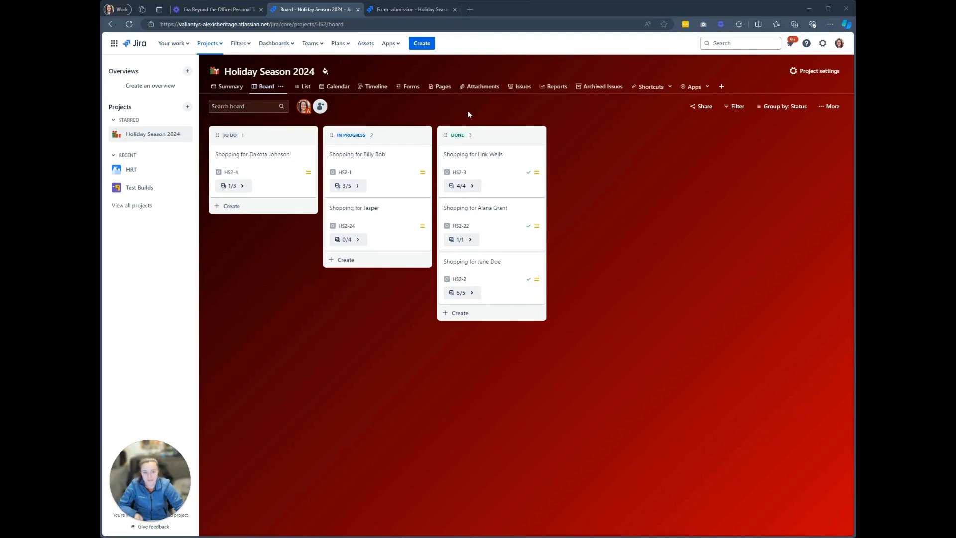
Copy the share link of the Add person on my list to spoil form from the project's Forms page.
{"action": "left_click", "coordinate": [409, 89]}
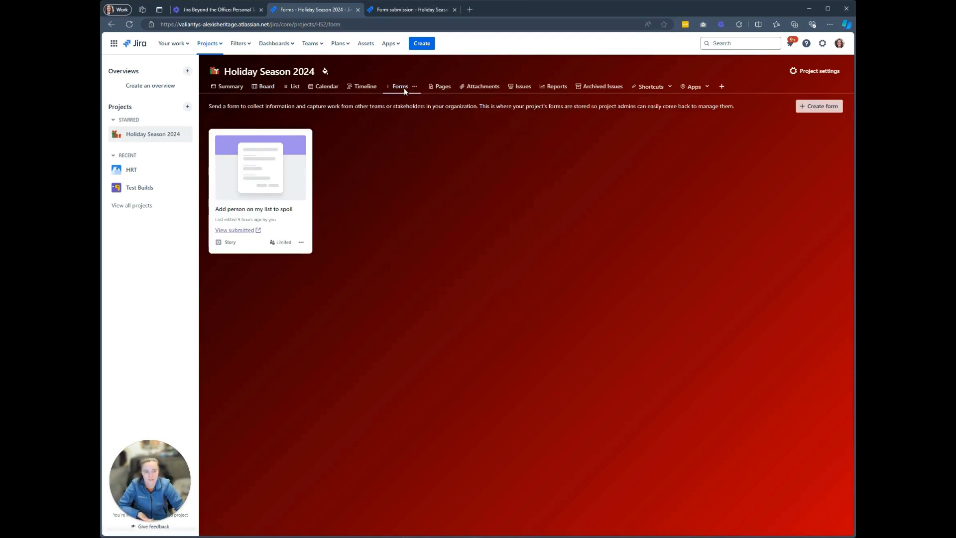
{"action": "left_click", "coordinate": [284, 173]}
{"action": "left_click", "coordinate": [557, 148]}
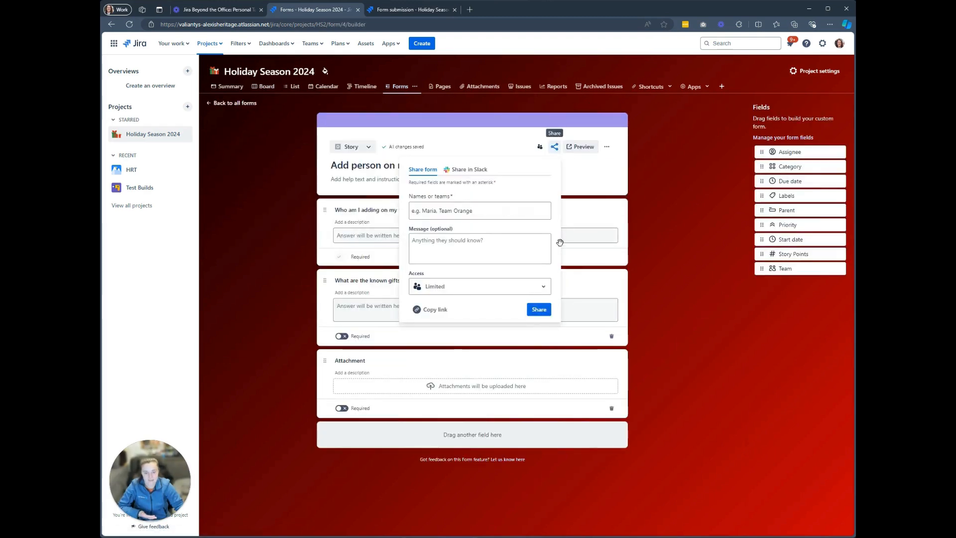
{"action": "left_click", "coordinate": [419, 310]}
In the form submission tab, enter the recipient's full name as the person to shop for.
{"action": "left_click", "coordinate": [388, 10]}
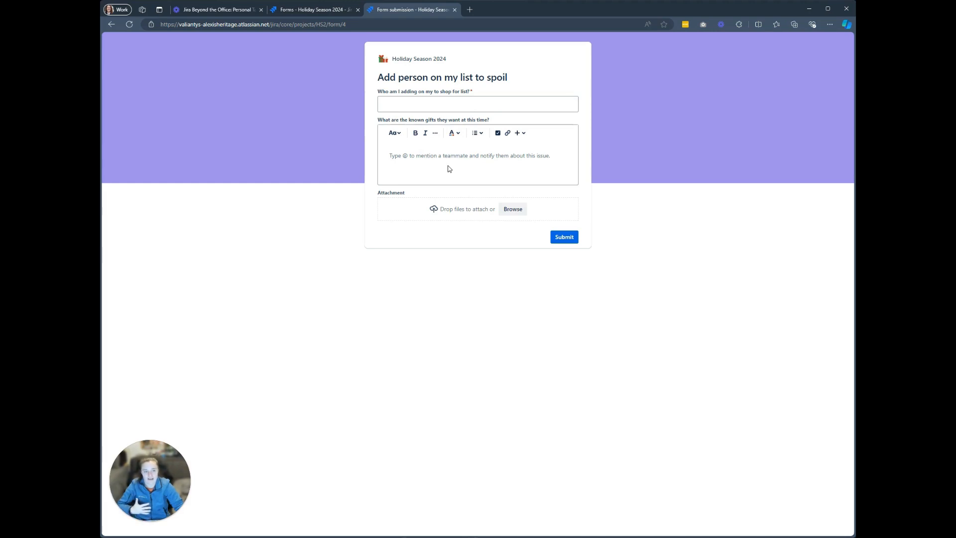
{"action": "left_click", "coordinate": [420, 105]}
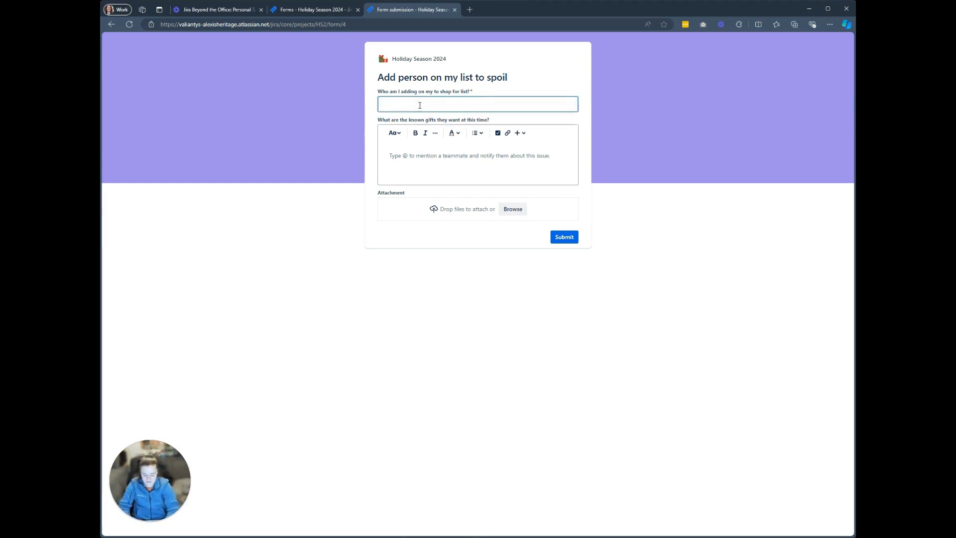
{"action": "type", "text": "St"}
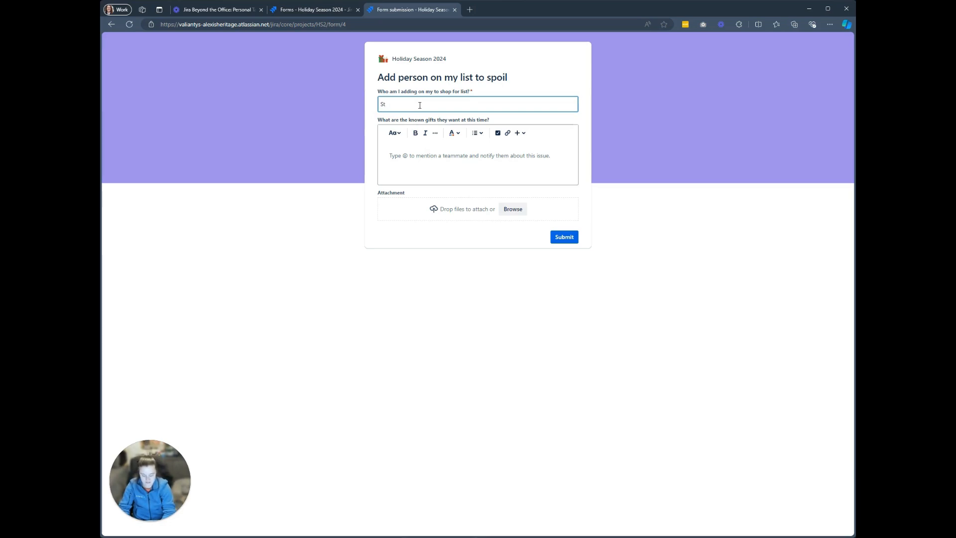
{"action": "type", "text": "ephen"}
{"action": "key", "text": "Tab"}
{"action": "key", "text": "Tab"}
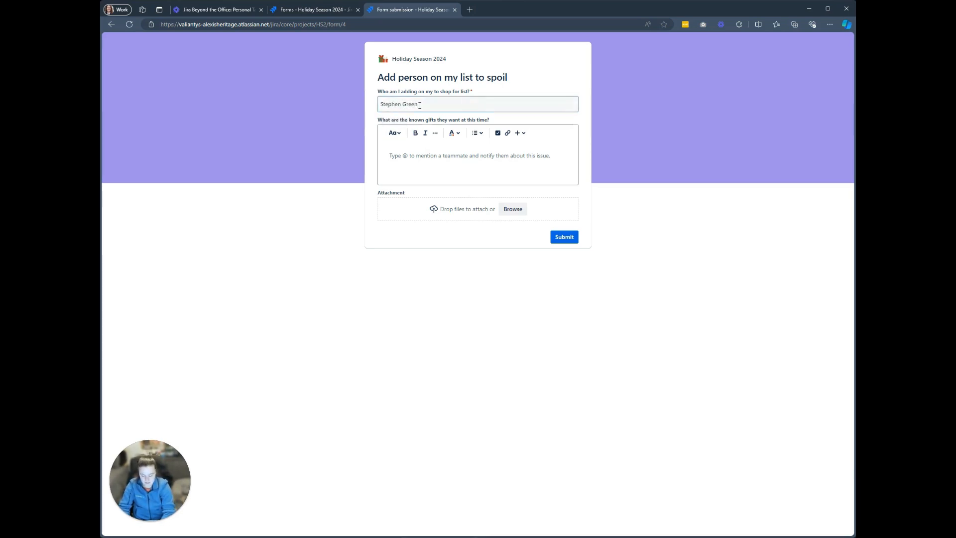
Enter Computer Monitor 44 inches as the known gifts and submit the form.
{"action": "type", "text": "Com"}
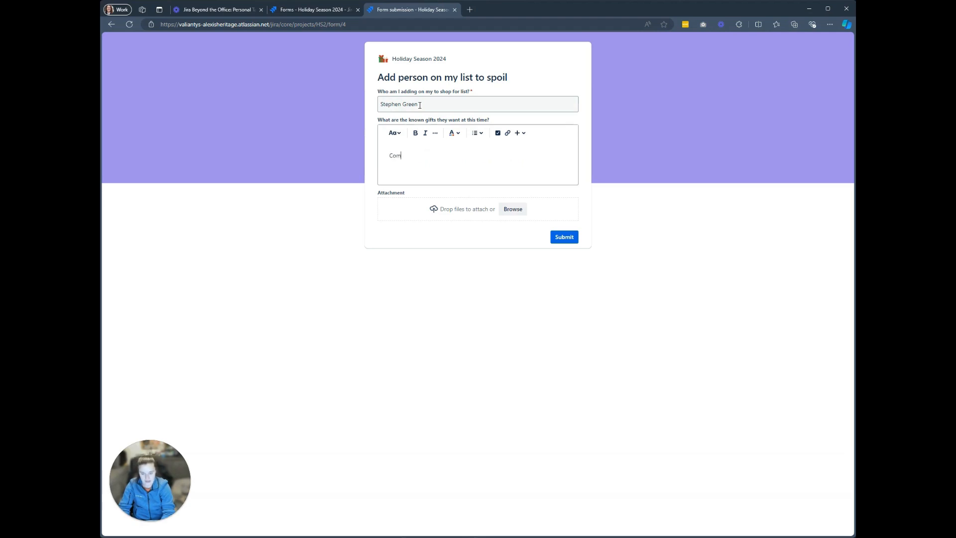
{"action": "type", "text": "puter Monitor #4 "}
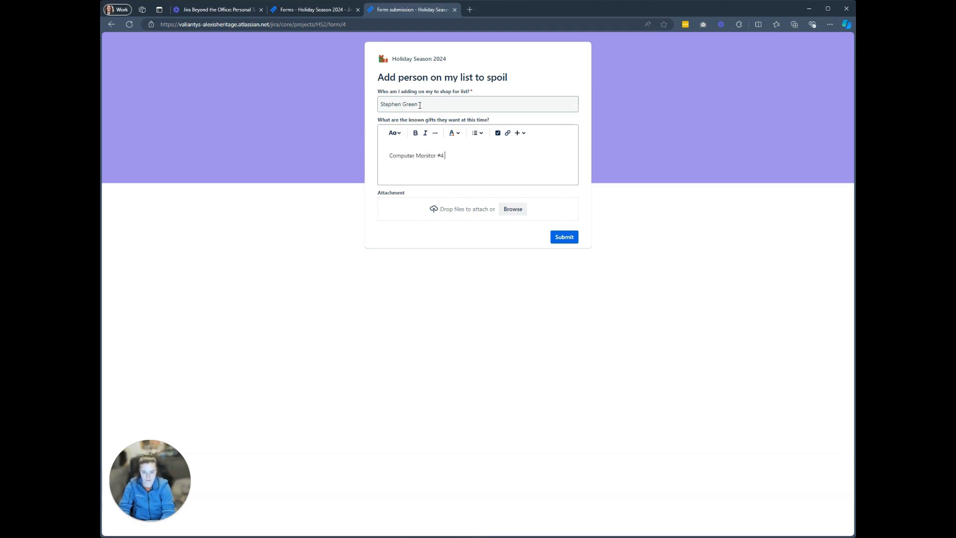
{"action": "type", "text": " inch"}
{"action": "type", "text": "nches"}
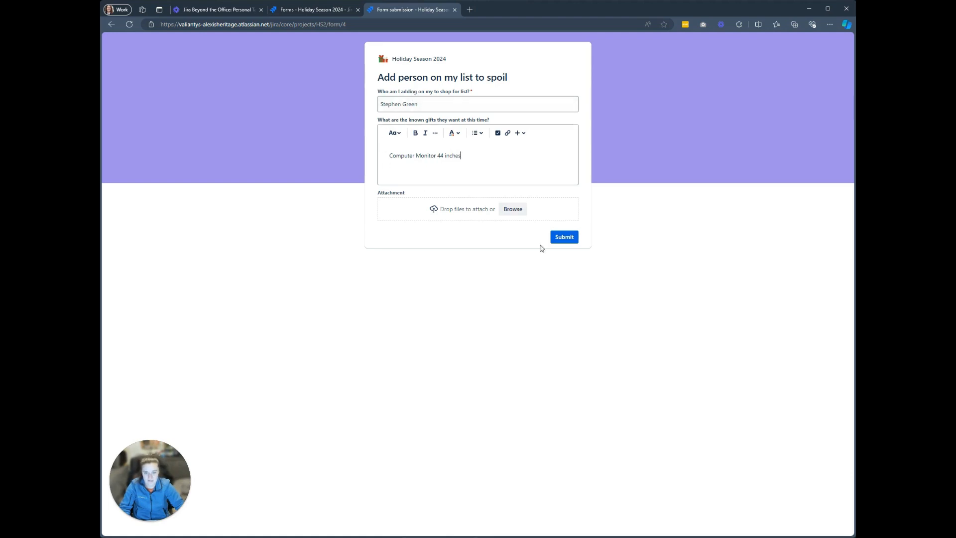
{"action": "left_click", "coordinate": [558, 240]}
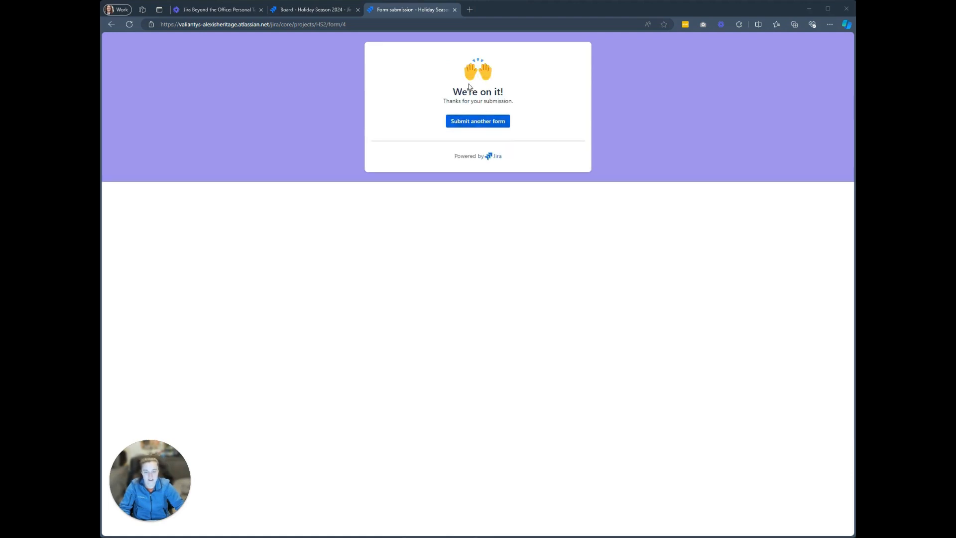
{"action": "left_click_drag", "start_coordinate": [509, 90], "coordinate": [393, 76]}
{"action": "left_click", "coordinate": [352, 55]}
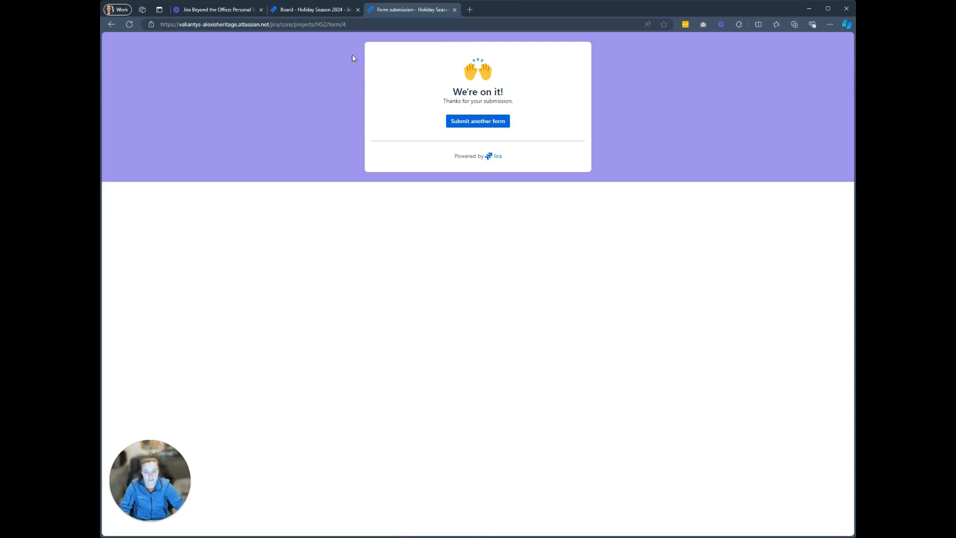
Open the newly submitted issue on the board and add a subtask named Computer Monitor - 44 inches.
{"action": "left_click", "coordinate": [321, 12]}
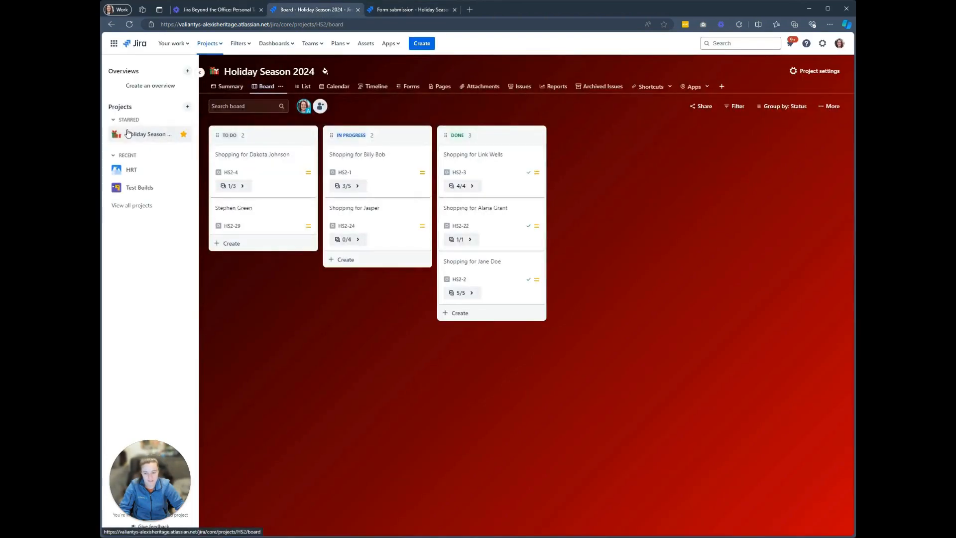
{"action": "left_click", "coordinate": [259, 221]}
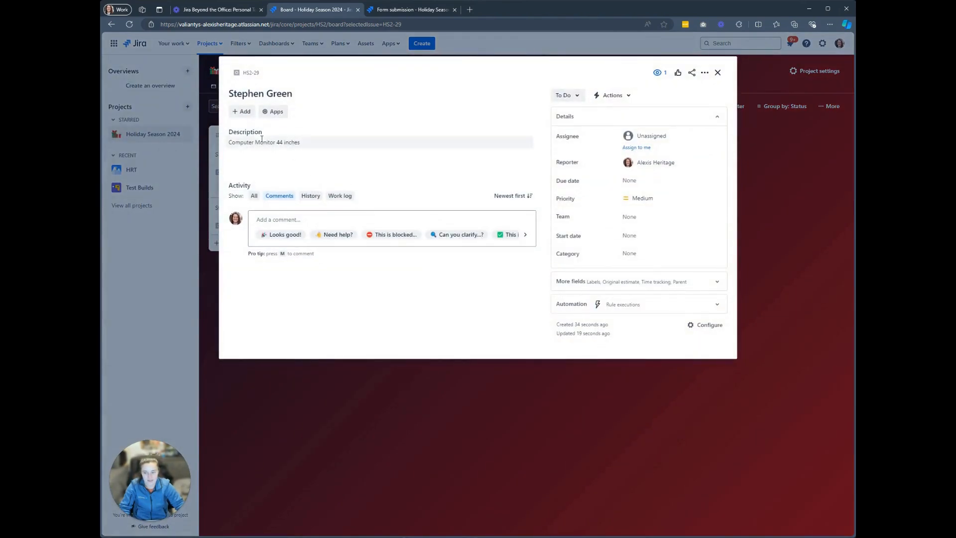
{"action": "left_click", "coordinate": [242, 112]}
{"action": "left_click", "coordinate": [263, 147]}
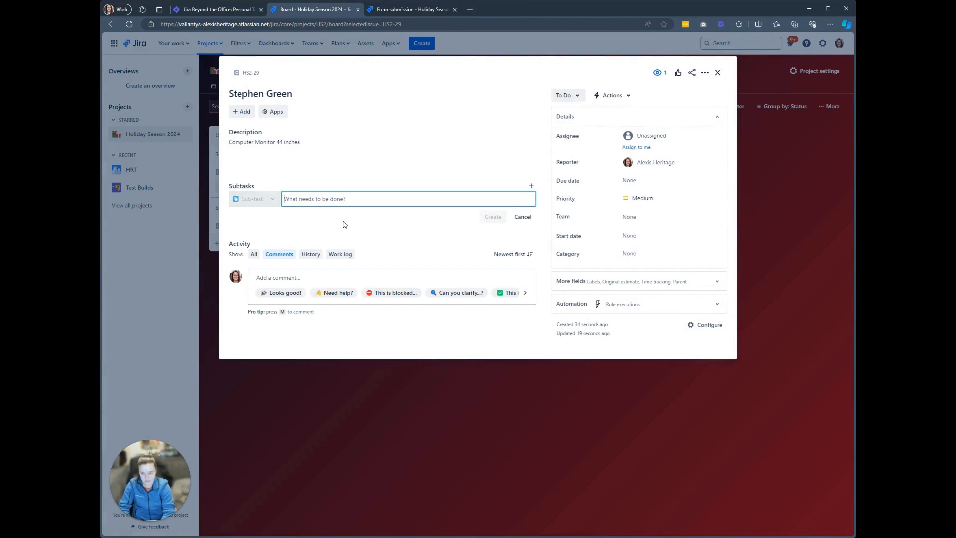
{"action": "type", "text": "Computer MOn"}
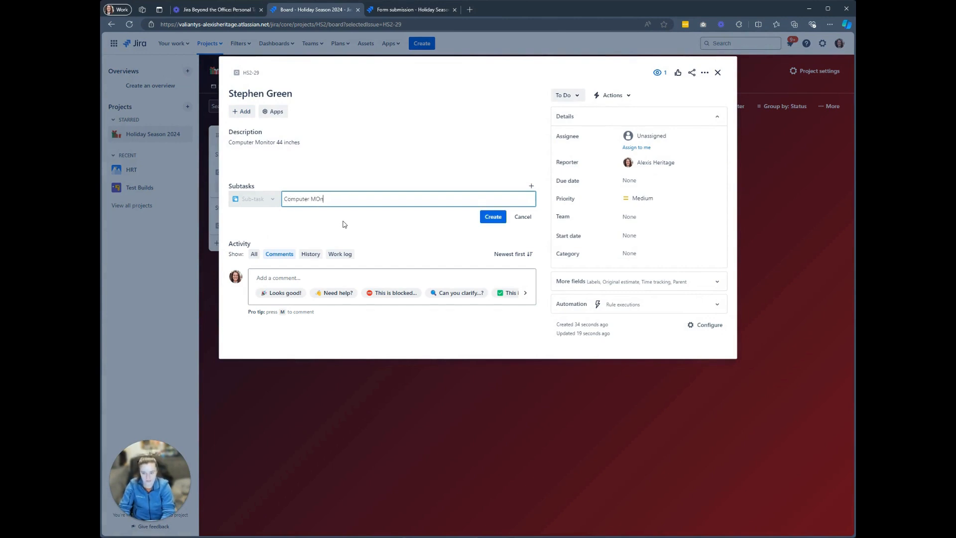
{"action": "type", "text": "i"}
{"action": "key", "text": "BackSpace"}
{"action": "key", "text": "BackSpace"}
{"action": "key", "text": "BackSpace"}
{"action": "type", "text": "onitor - 44 inches"}
{"action": "key", "text": "Return"}
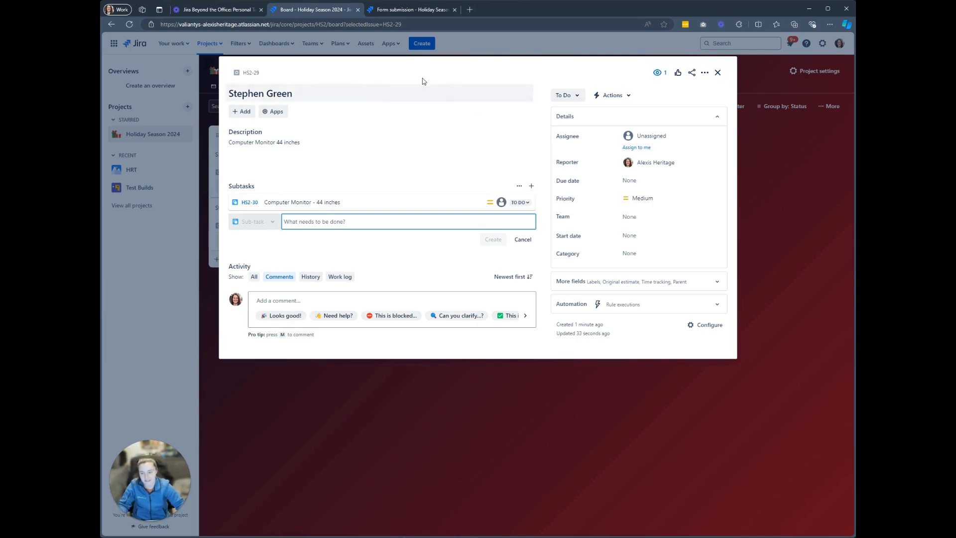
Close the issue and return to the Jira Beyond the Office presentation tab.
{"action": "left_click", "coordinate": [760, 94]}
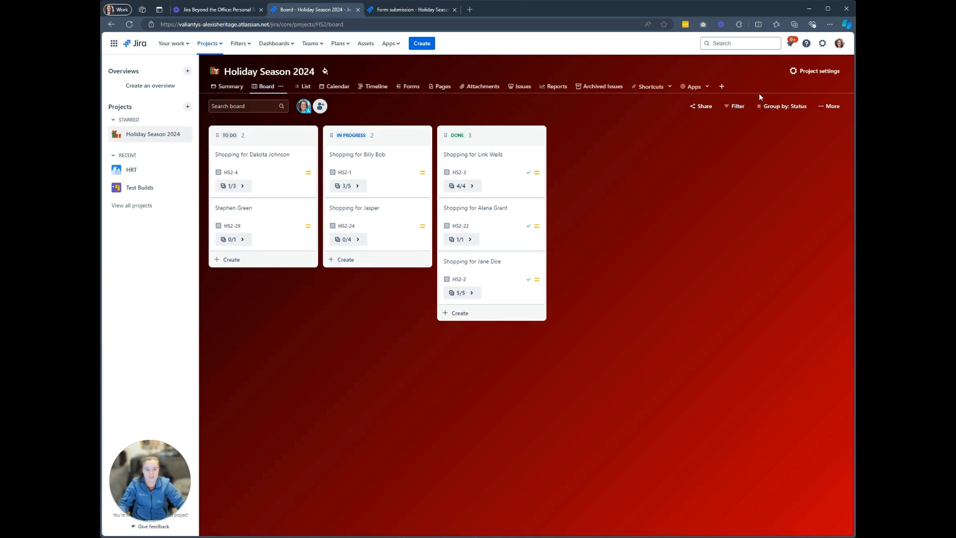
{"action": "left_click", "coordinate": [241, 9]}
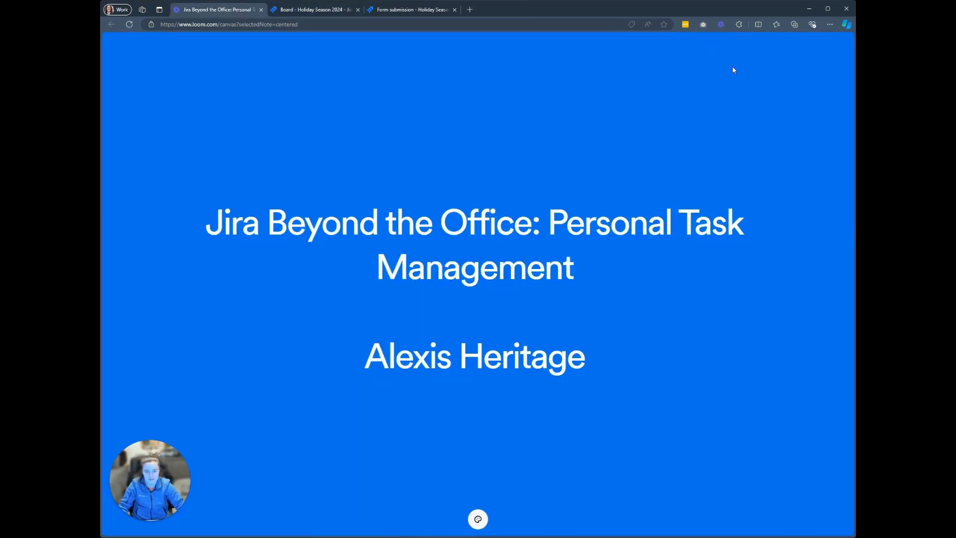